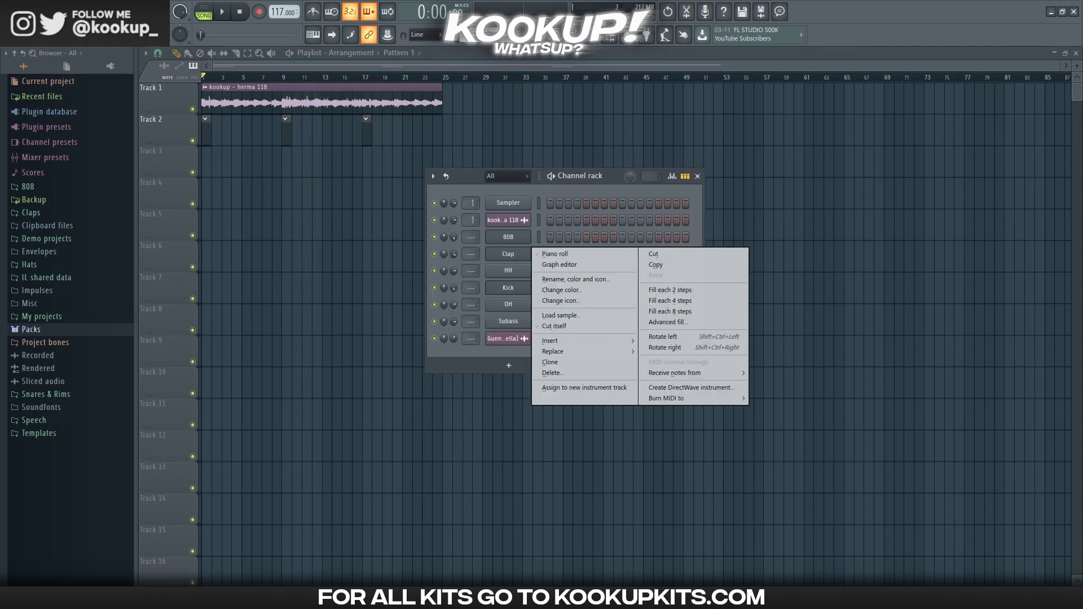
Open the Clap channel's piano roll and place C5 clap notes on beat 3 of bars 1 and 2 during playback
left_click(556, 254)
key("space")
left_click(222, 298)
left_click(296, 298)
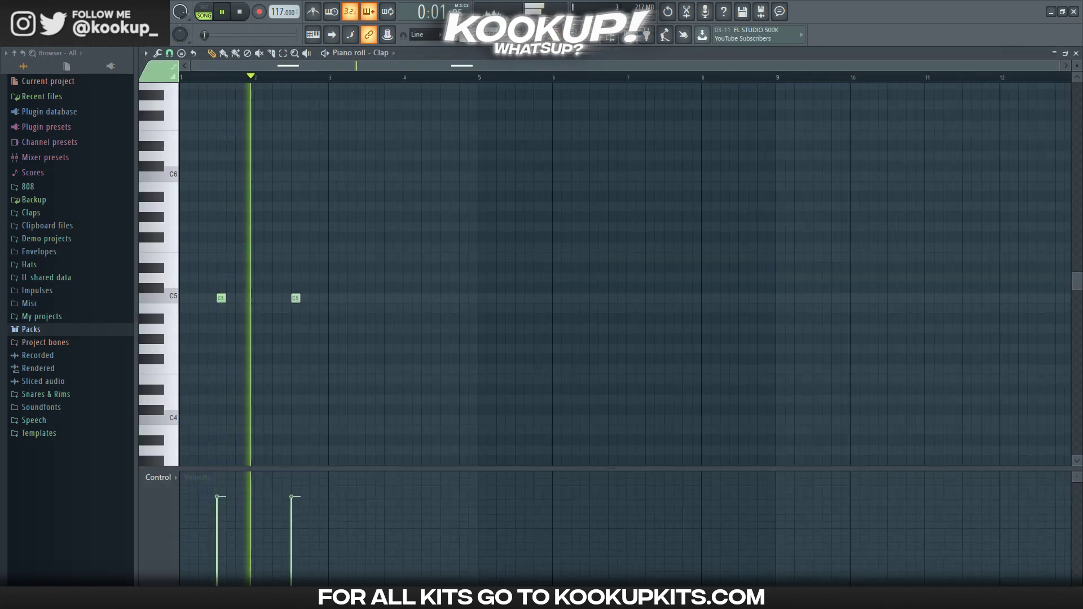
Duplicate the two clap notes through bar 8 so every bar has a C5 clap on beat 3
left_click_drag(217, 293, 311, 311)
key("ctrl+b")
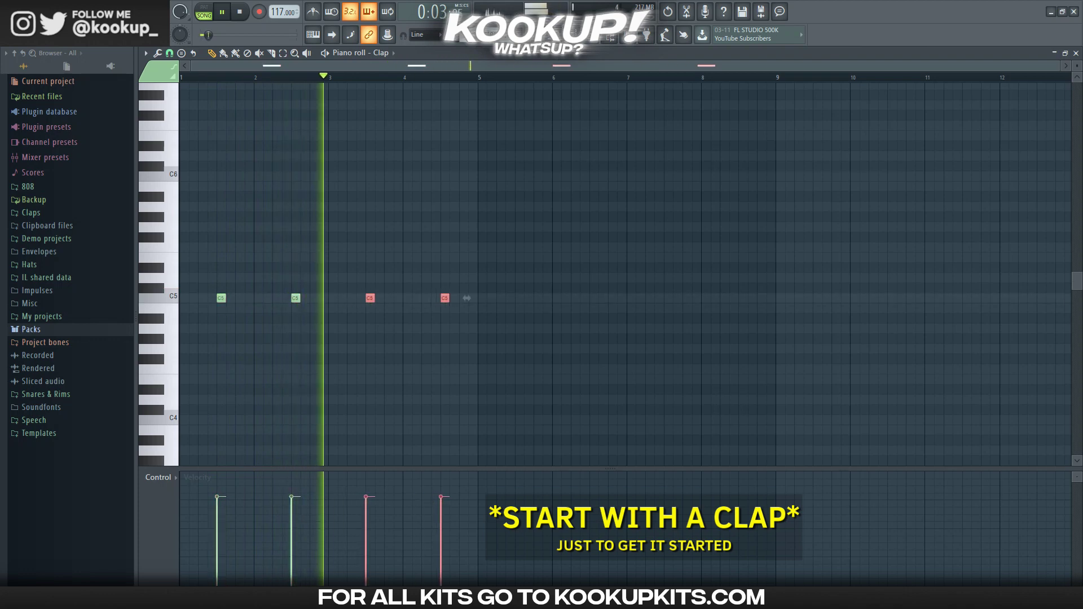
key("ctrl+b")
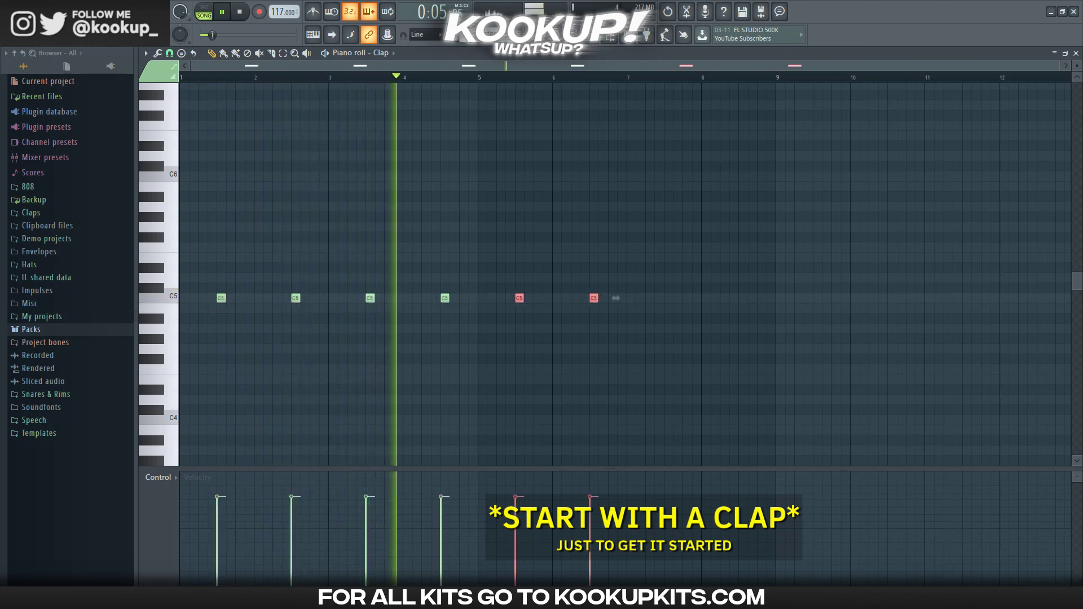
key("ctrl+b")
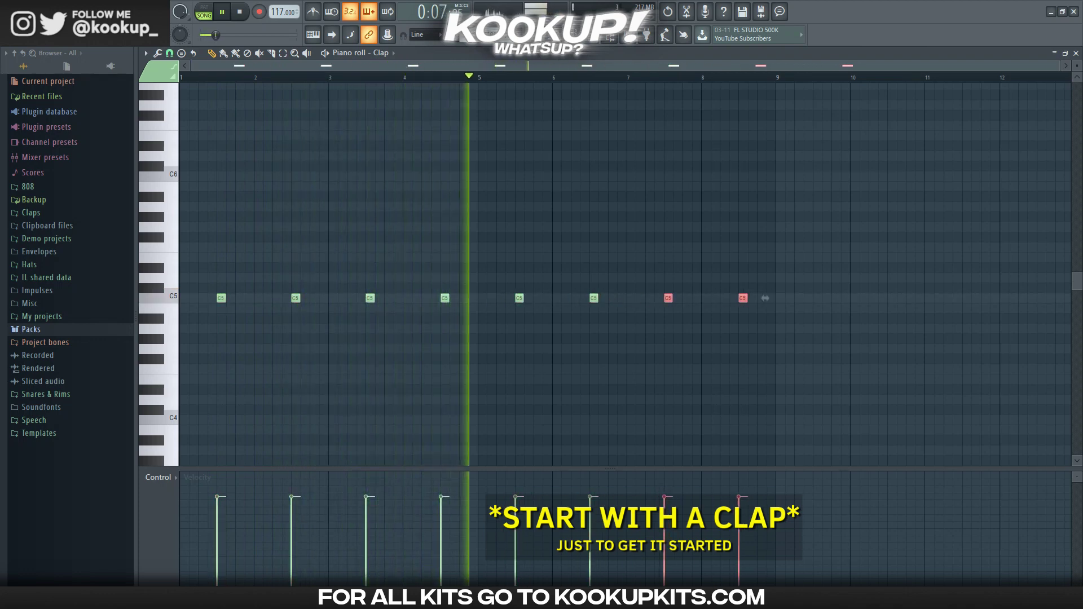
key("ctrl+d")
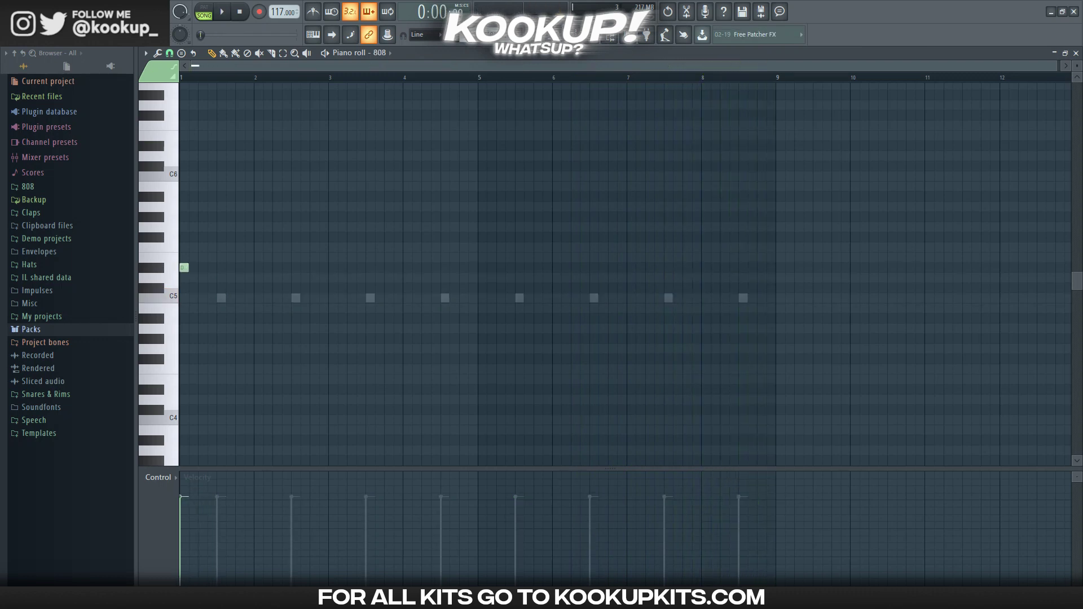
Add a D#5 808 note on beat 4 of bar 1 and repeat the two-note pattern in bars 3, 5 and 7
key("space")
left_click(239, 267)
left_click_drag(287, 248, 181, 285)
left_click_drag(240, 268, 708, 267)
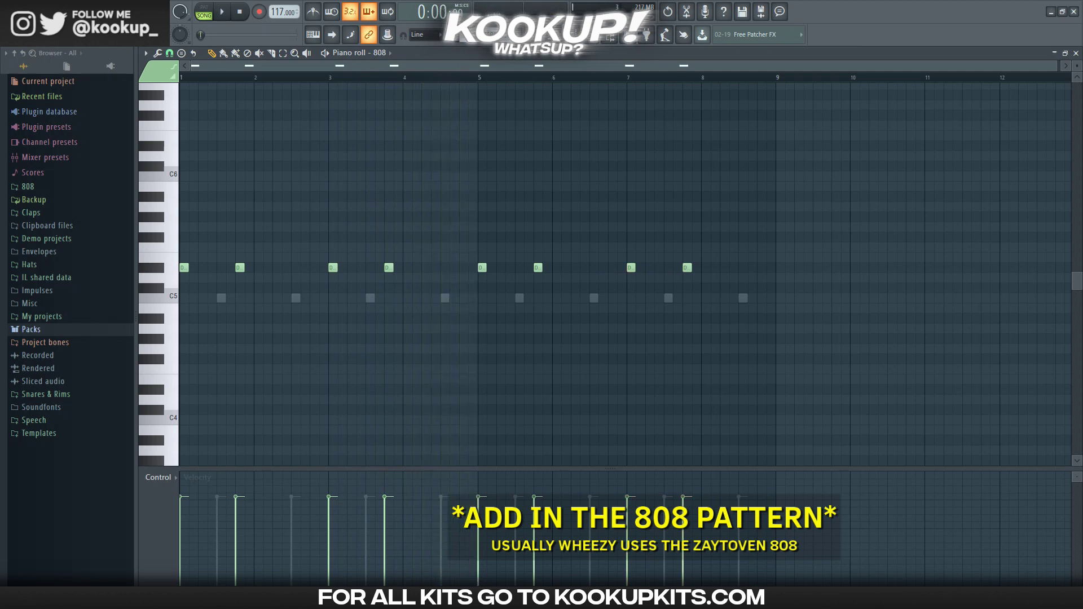
Add C#5 808 notes on beat 3 of bar 2 and beats 3 and 4 of bar 4, and copy them to bars 6 and 8
key("space")
left_click(295, 288)
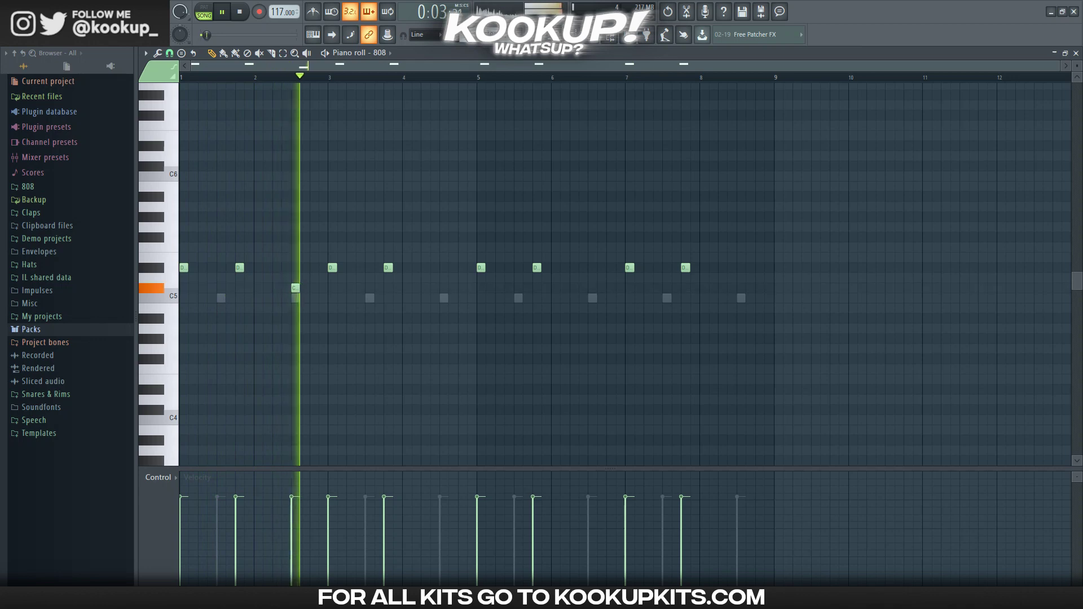
left_click(443, 287)
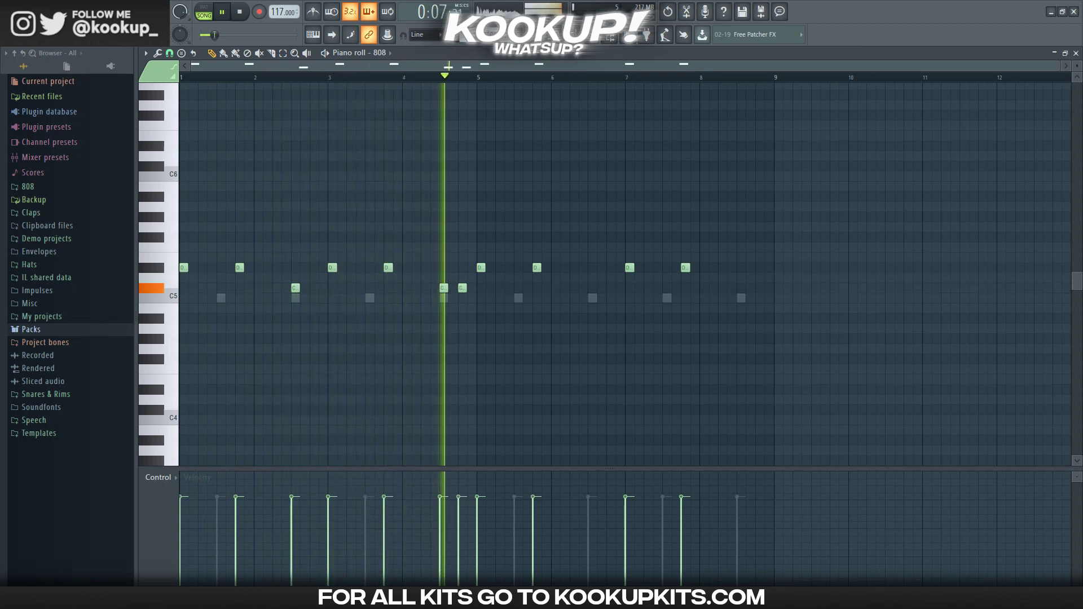
mouse_move(487, 298)
left_mouse_down()
mouse_move(285, 298)
mouse_move(484, 288)
mouse_move(477, 323)
left_mouse_up()
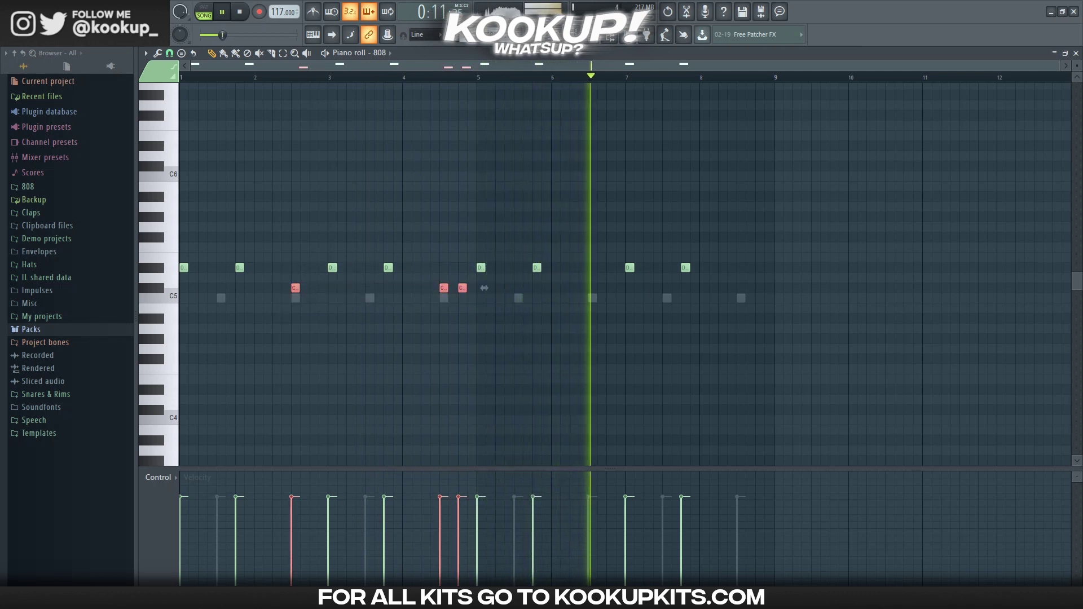
left_click_drag(485, 287, 781, 288)
key("ctrl+d")
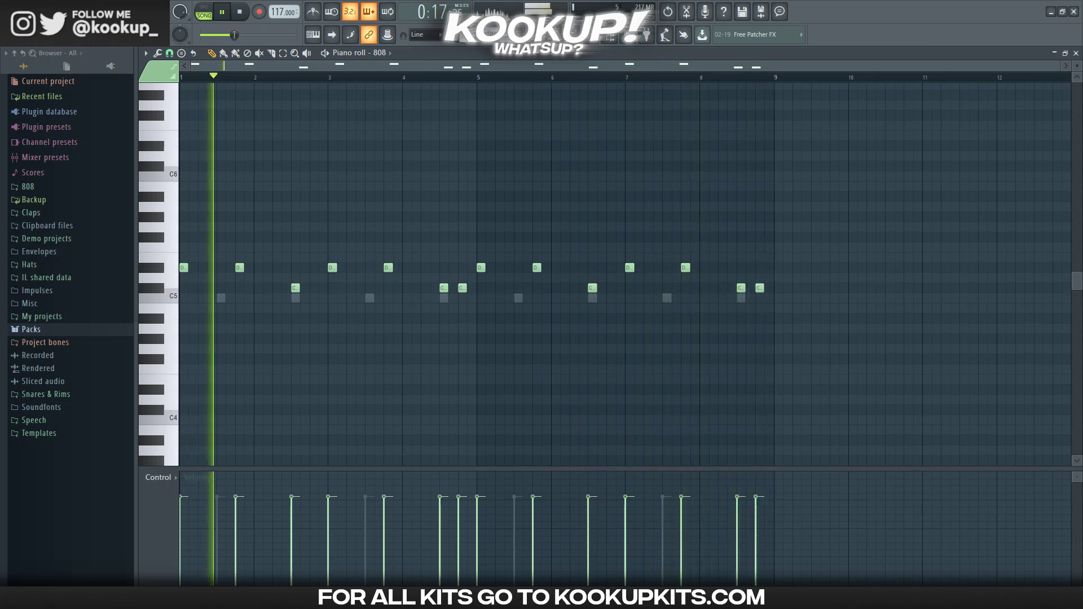
Add short C5 stutter notes to the 808 pattern on beat 2 of bar 4
scroll(417, 274, "up", 1)
scroll(417, 271, "up", 1)
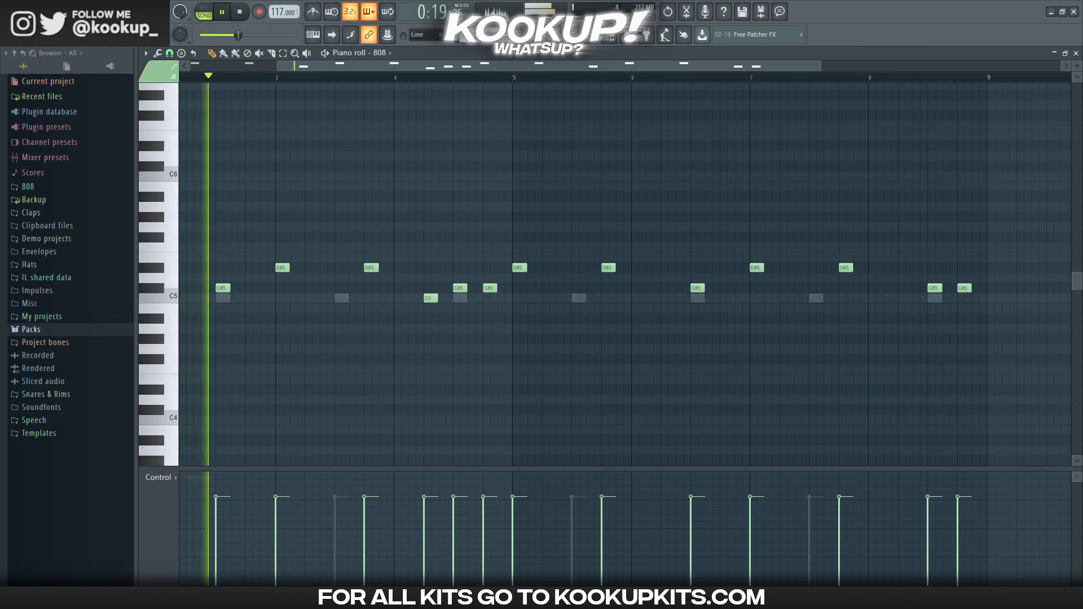
left_click(442, 298)
left_click_drag(442, 298, 434, 297)
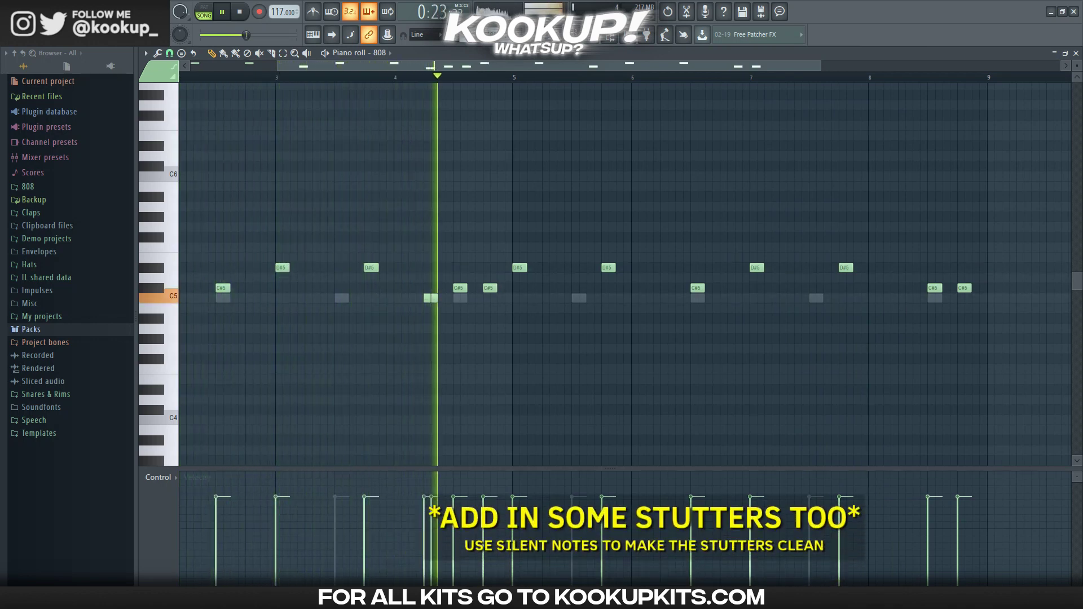
key("space")
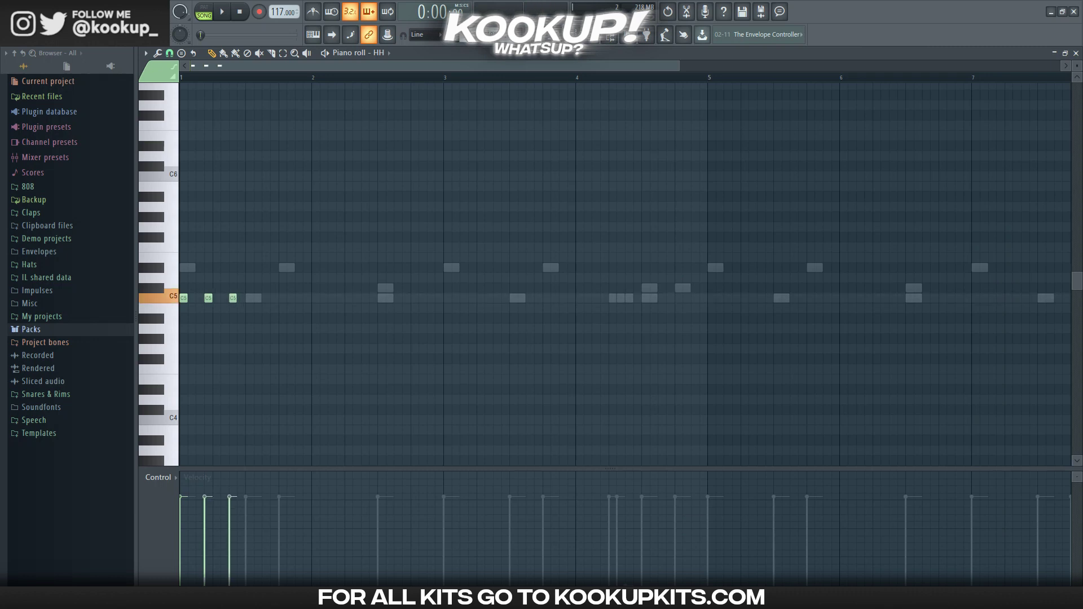
Duplicate the three opening C5 hi-hat notes into bar 2, clear the selection and play back the pattern
key("space")
left_click_drag(276, 341, 180, 285)
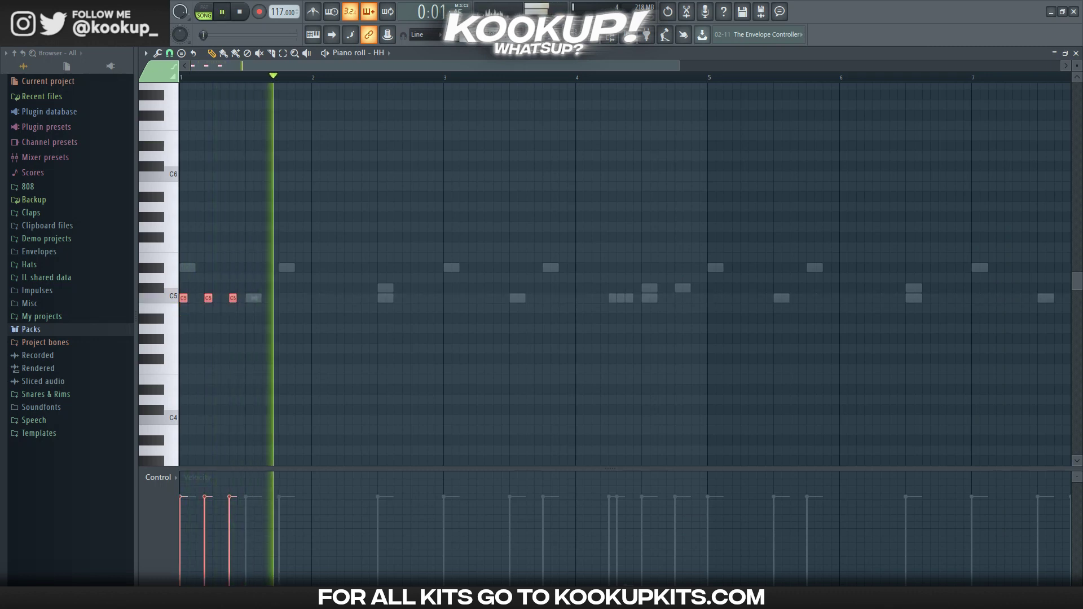
key("ctrl+b")
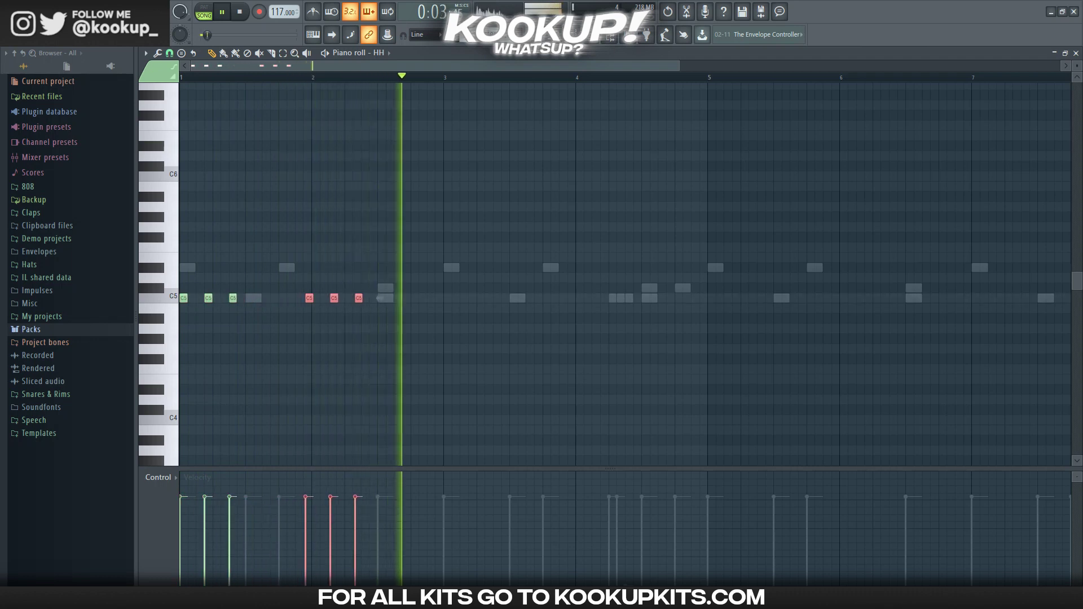
left_click_drag(181, 262, 460, 382)
key("ctrl+d")
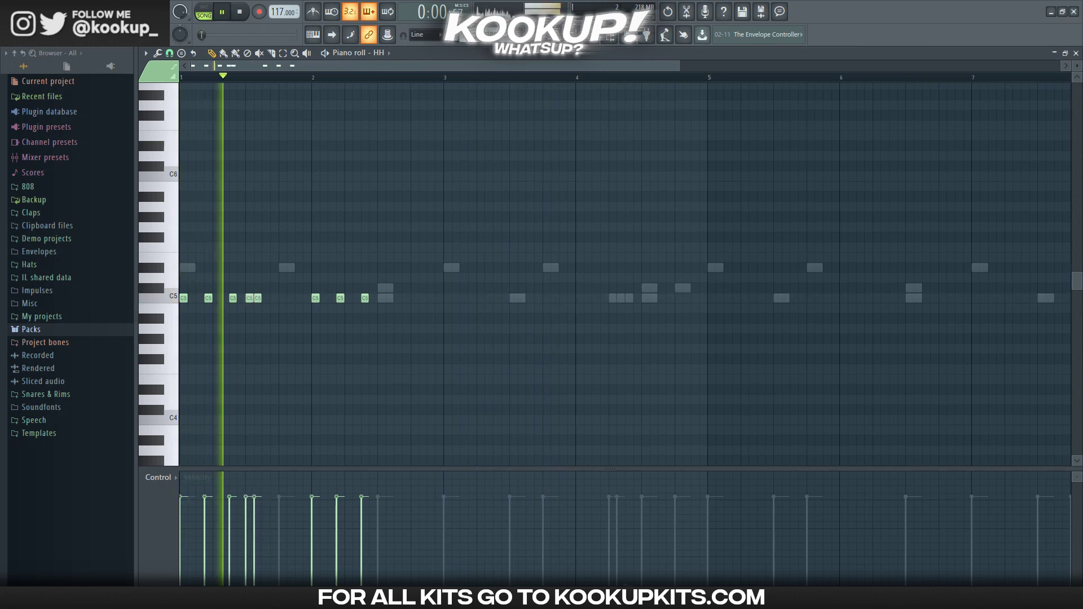
key("space")
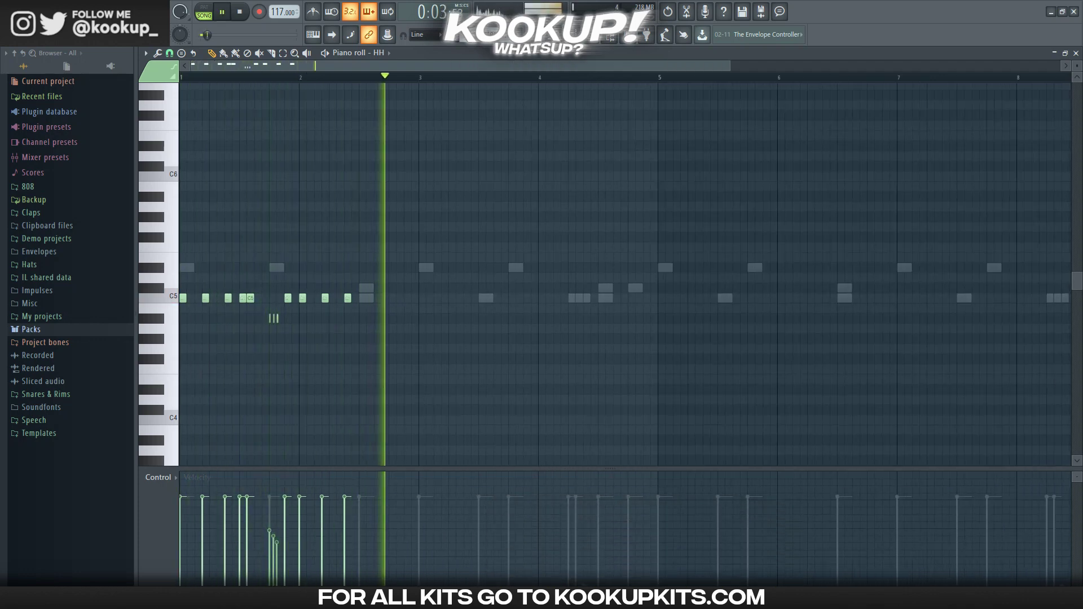
Vary bar 3 of the hi-hats by deleting its second beat-3 hit and low roll, and copy bar 4's quick double hit into the gap
scroll(366, 275, "up", 3)
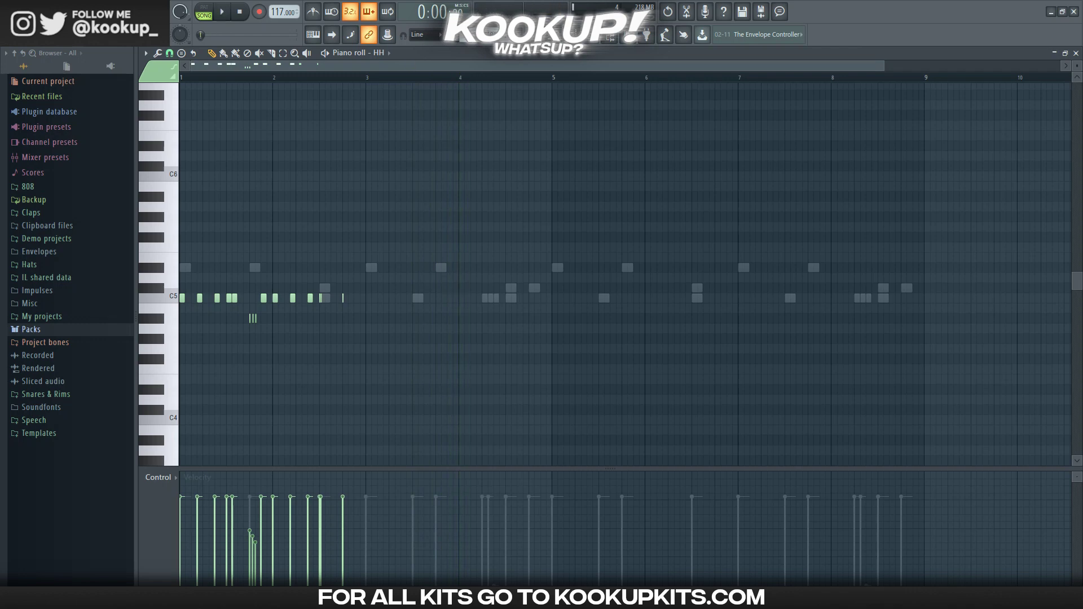
scroll(418, 298, "up", 3)
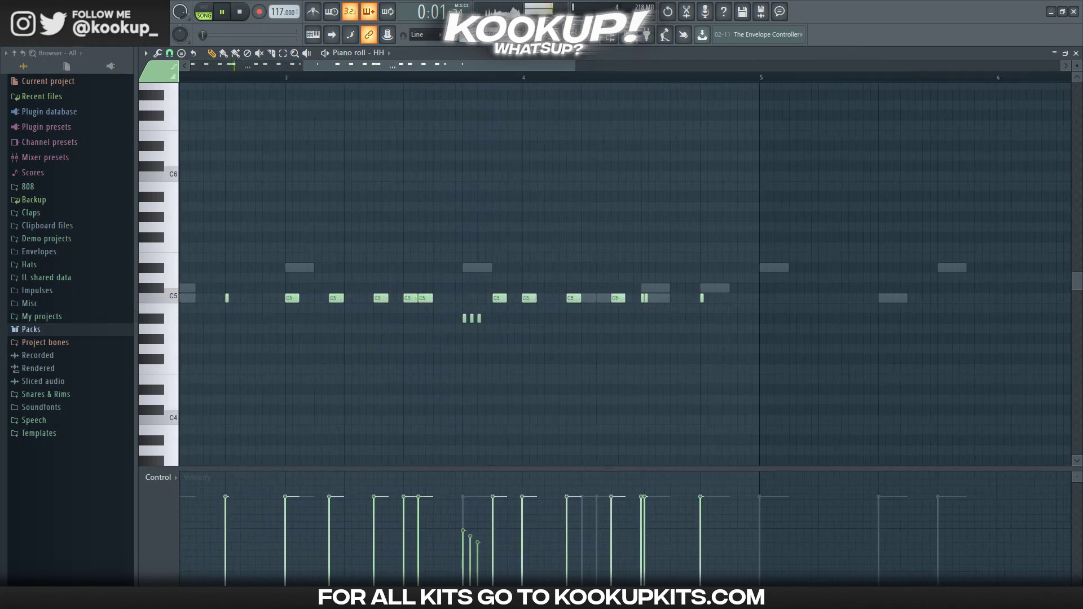
right_click(426, 298)
right_click(472, 318)
right_click(479, 318)
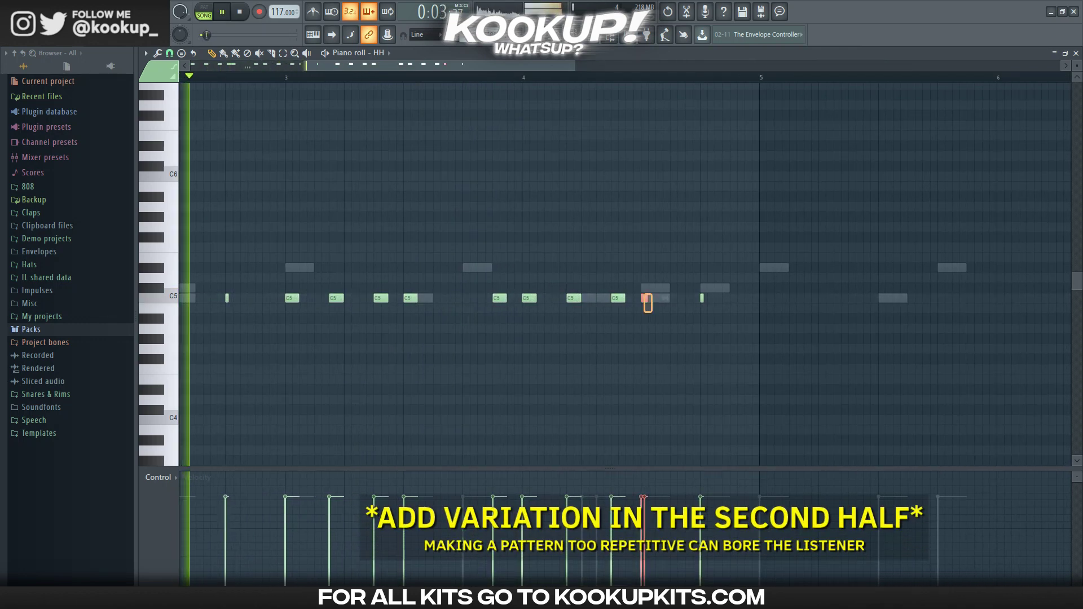
left_click_drag(665, 298, 458, 298)
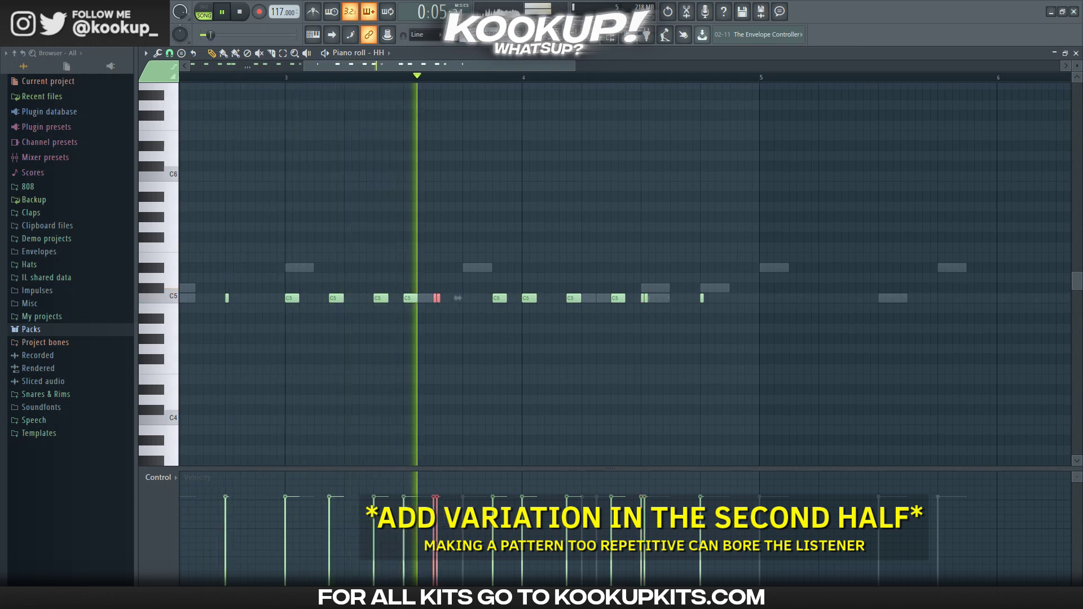
scroll(457, 297, "down", 4)
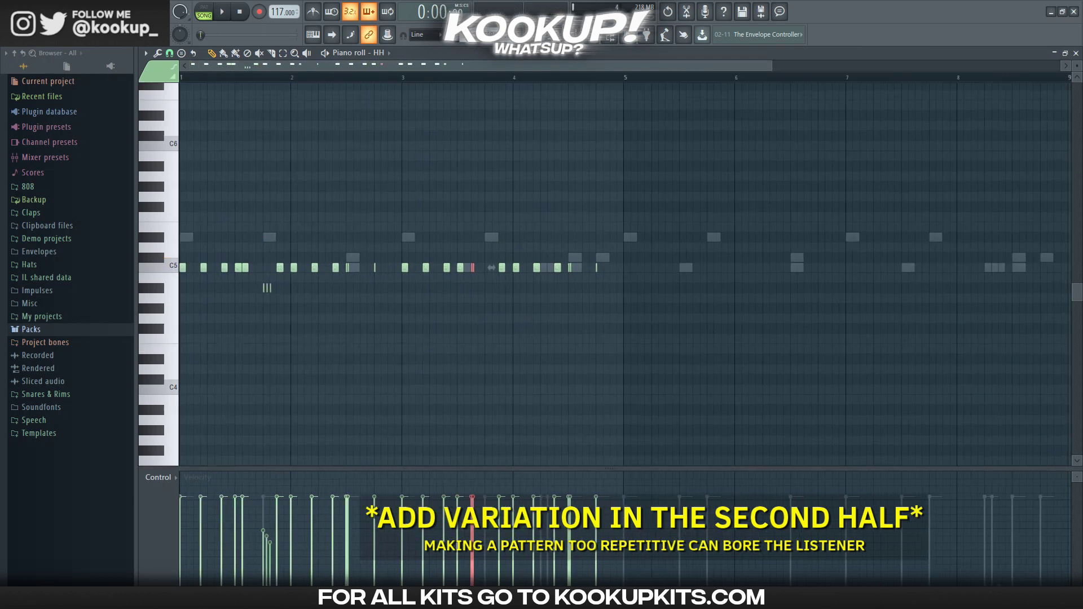
Place four evenly spaced C5 hi-hat notes across beats 3 and 4 of bar 4 and restart playback
scroll(494, 271, "up", 2)
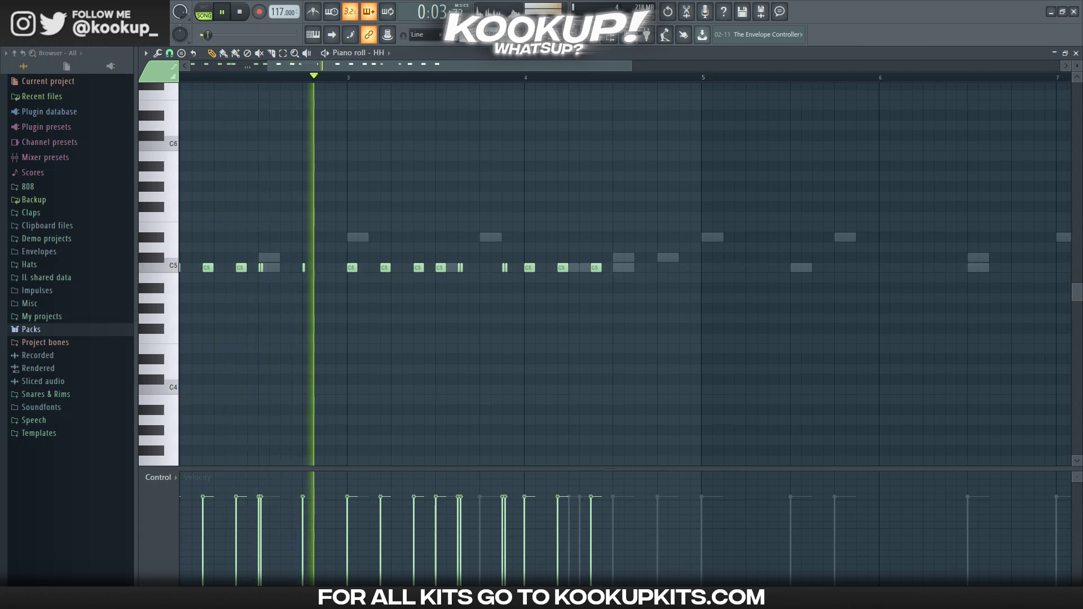
left_click_drag(604, 267, 617, 267)
left_click(639, 267)
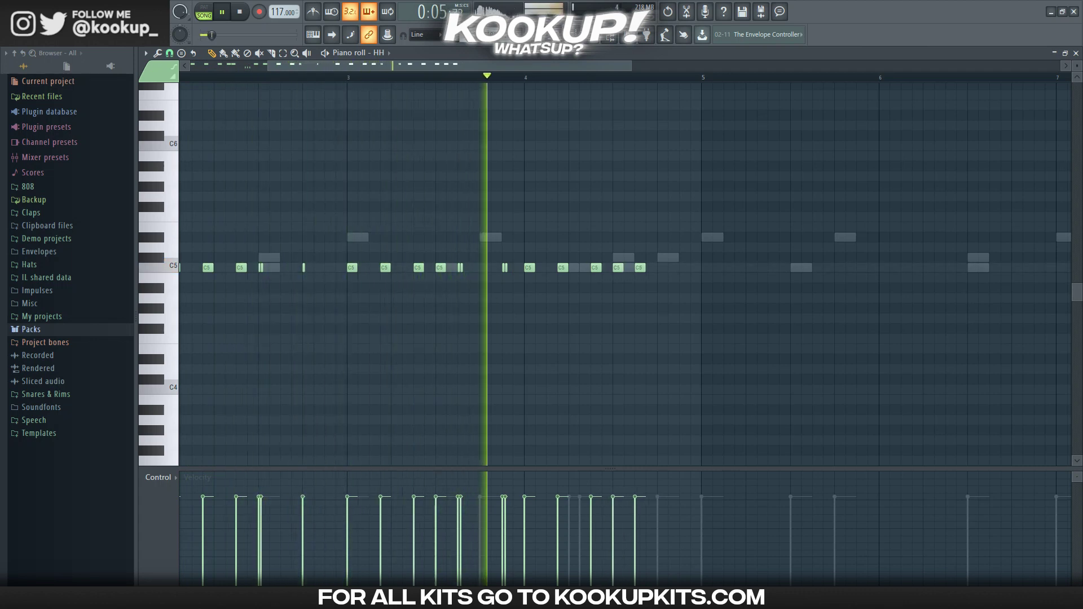
left_click(662, 268)
left_click(684, 267)
key("space")
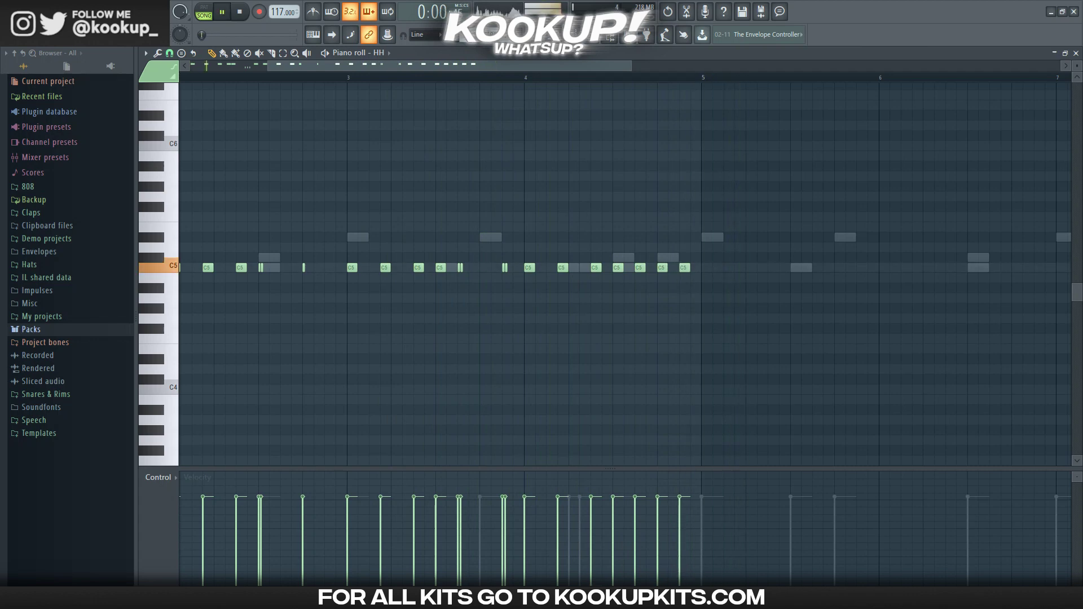
Copy the three-note A#4 hi-hat roll from bar 1 to beat 4 of bar 4 and add one more short A#4 note after it
scroll(625, 274, "down", 3)
left_click_drag(232, 273, 303, 312)
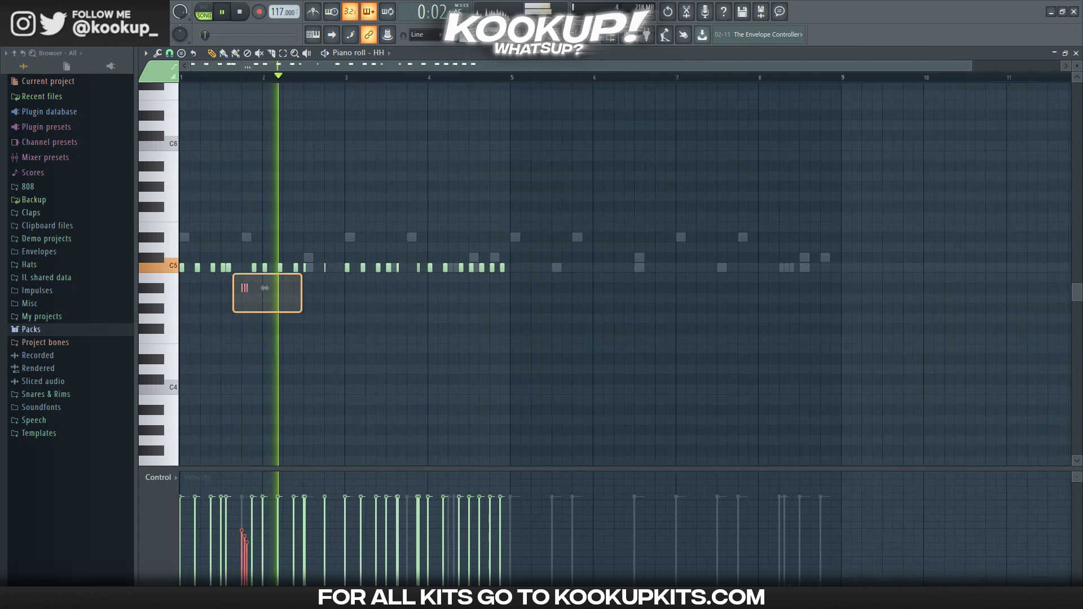
left_click_drag(245, 288, 513, 287)
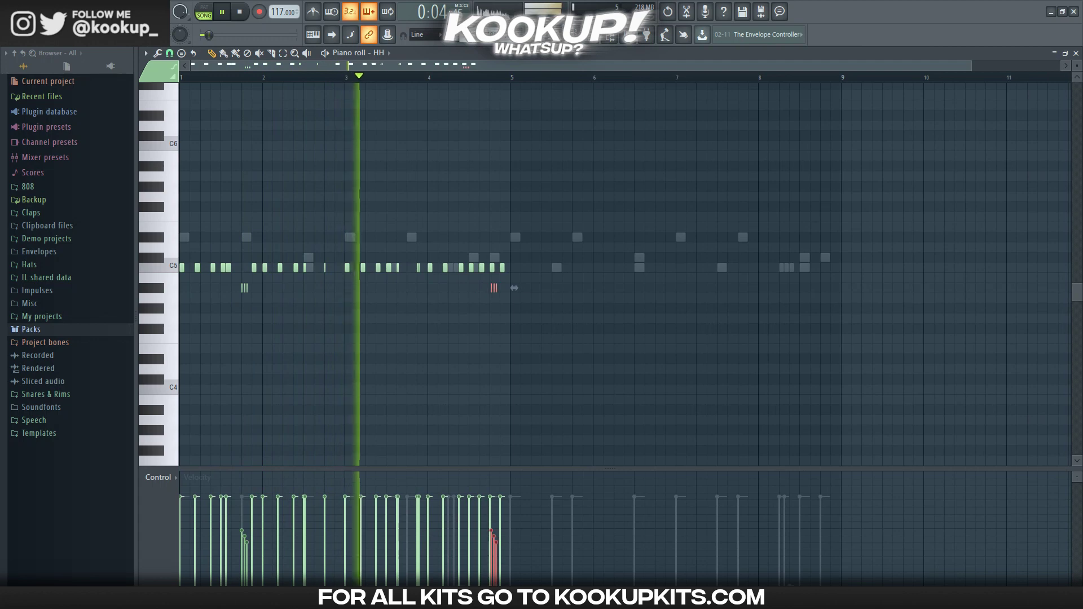
scroll(501, 287, "up", 3)
key("shift+Down")
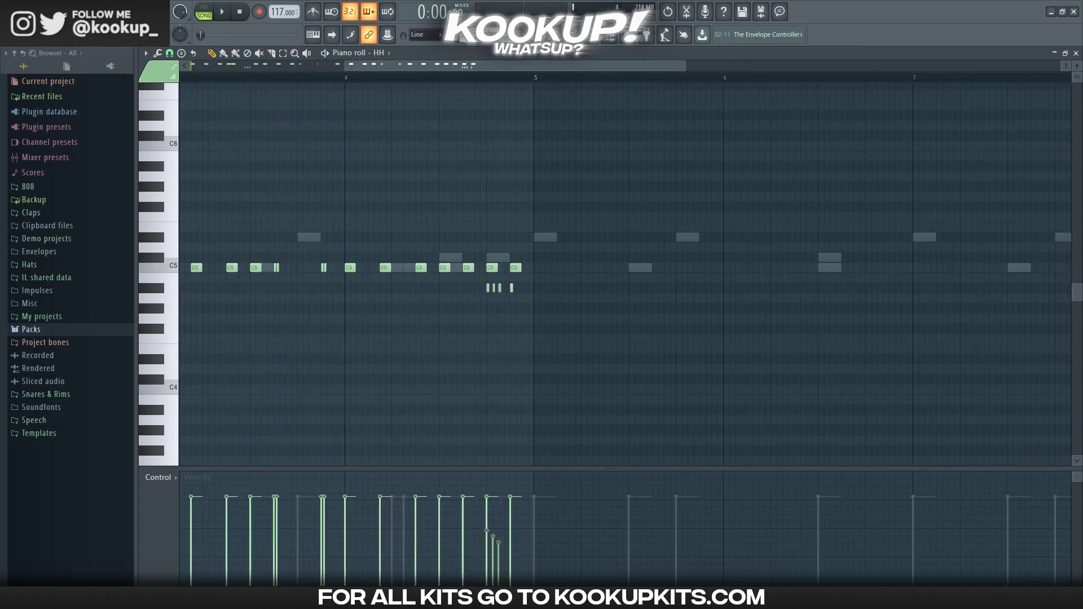
Play back the hi-hat pattern to check the new roll at the end of bar 4
scroll(510, 288, "down", 5)
key("space")
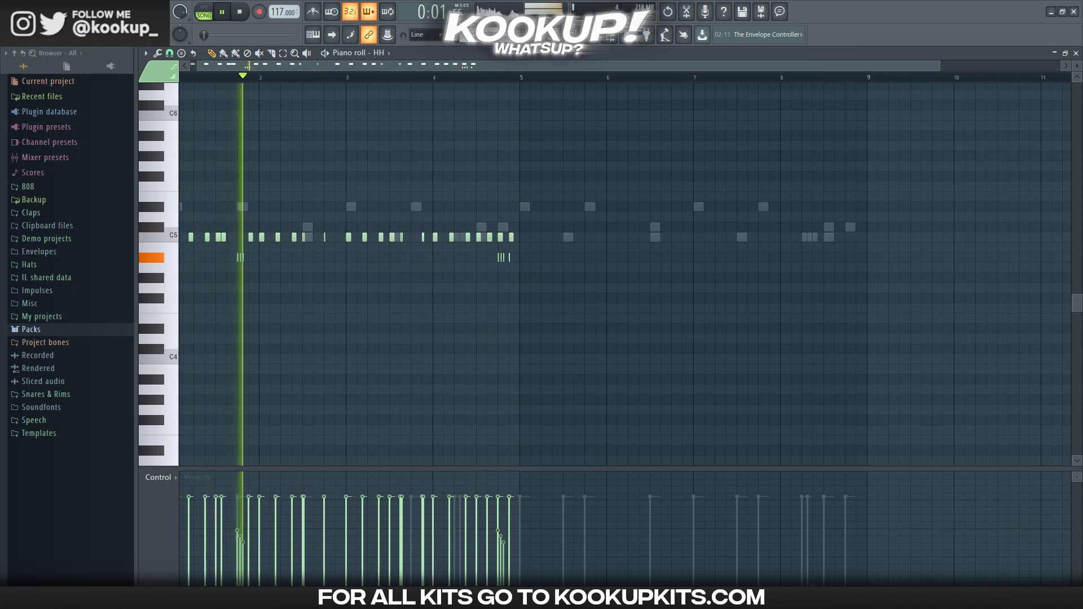
scroll(503, 288, "up", 3)
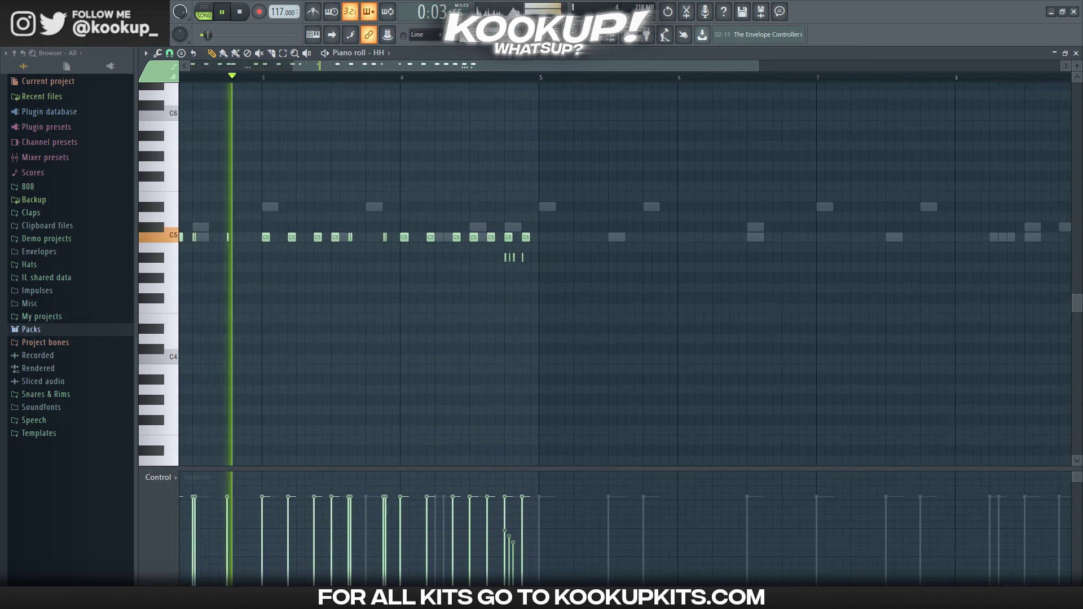
key("space")
key("ctrl+z")
Place C5 kick notes on beats 1 and 4 of bars 1 and 3, select them and play back the pattern
left_click(181, 237)
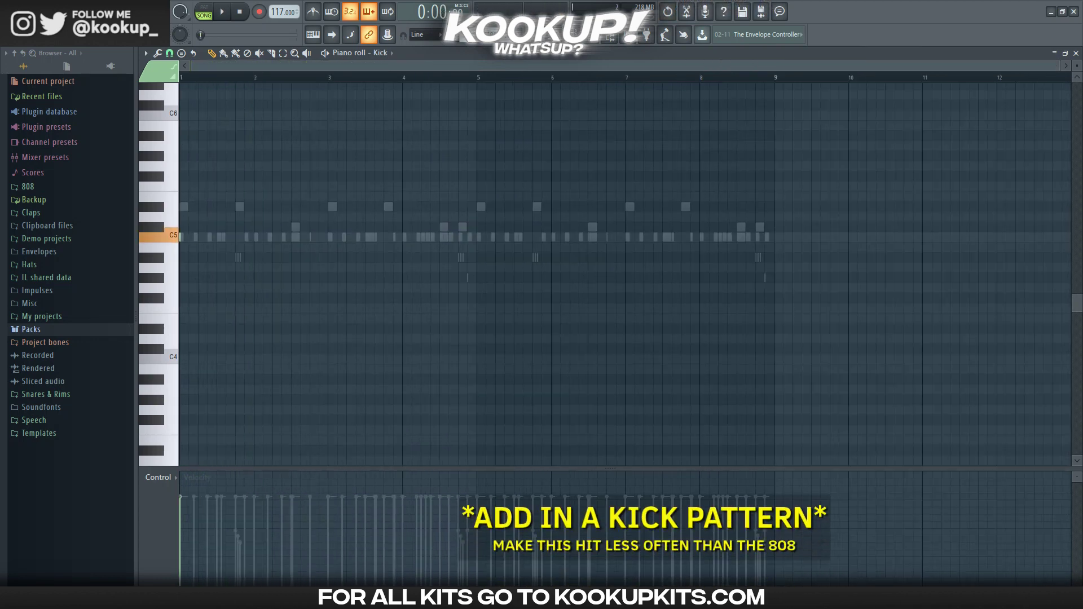
left_click(236, 237)
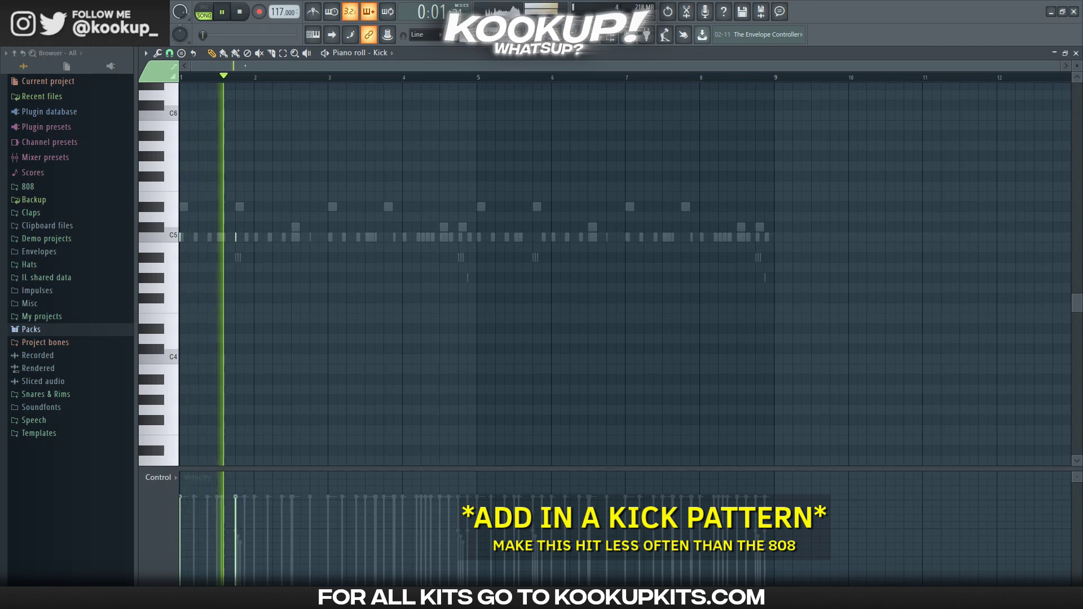
scroll(294, 237, "up", 2)
scroll(625, 274, "left", 2)
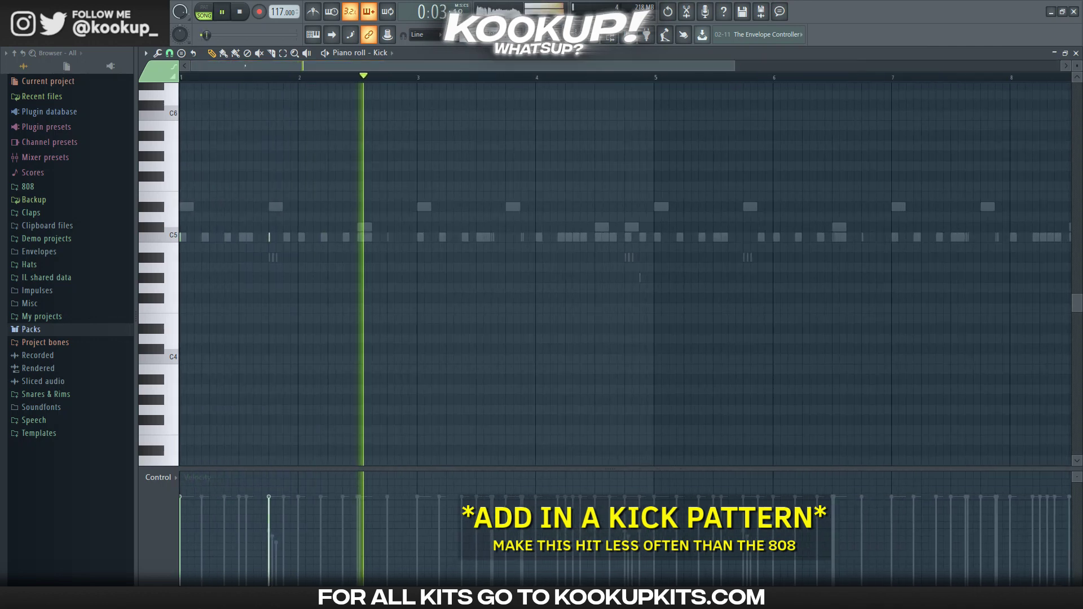
left_click(418, 237)
left_click(507, 237)
scroll(522, 237, "down", 1)
left_click_drag(520, 182, 180, 312)
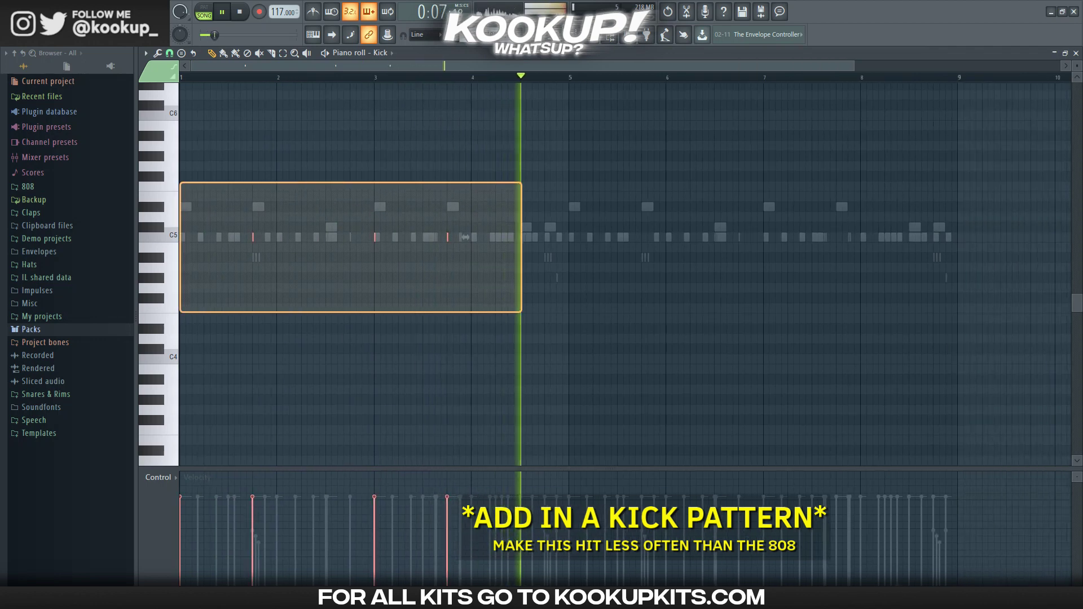
key("space")
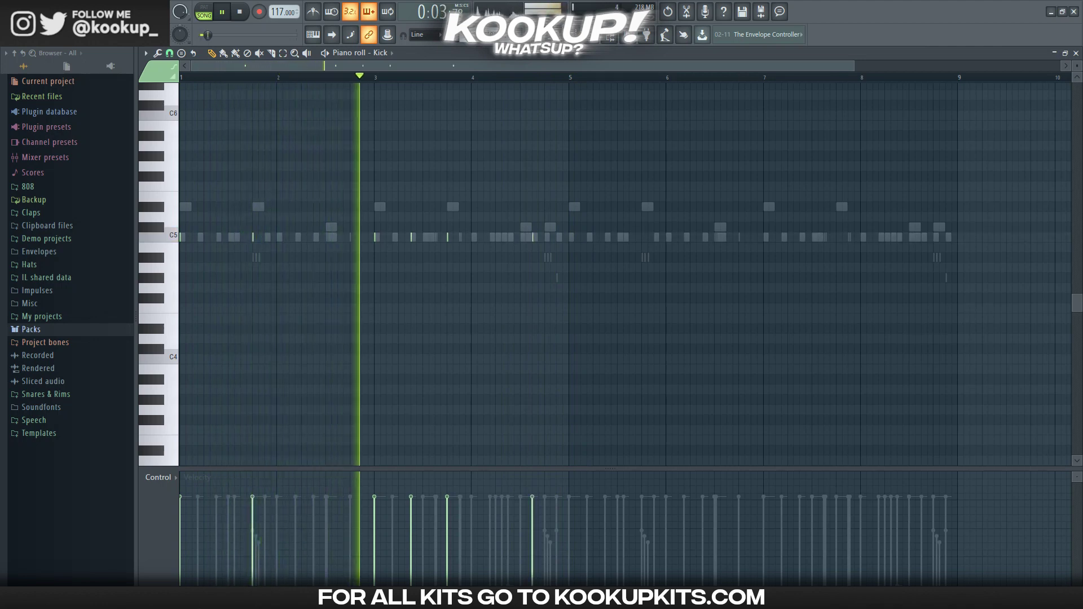
Copy the kick notes of bars 1 to 4 into bars 5 to 8 and deselect them
left_click_drag(180, 212, 628, 331)
left_click_drag(551, 237, 939, 237)
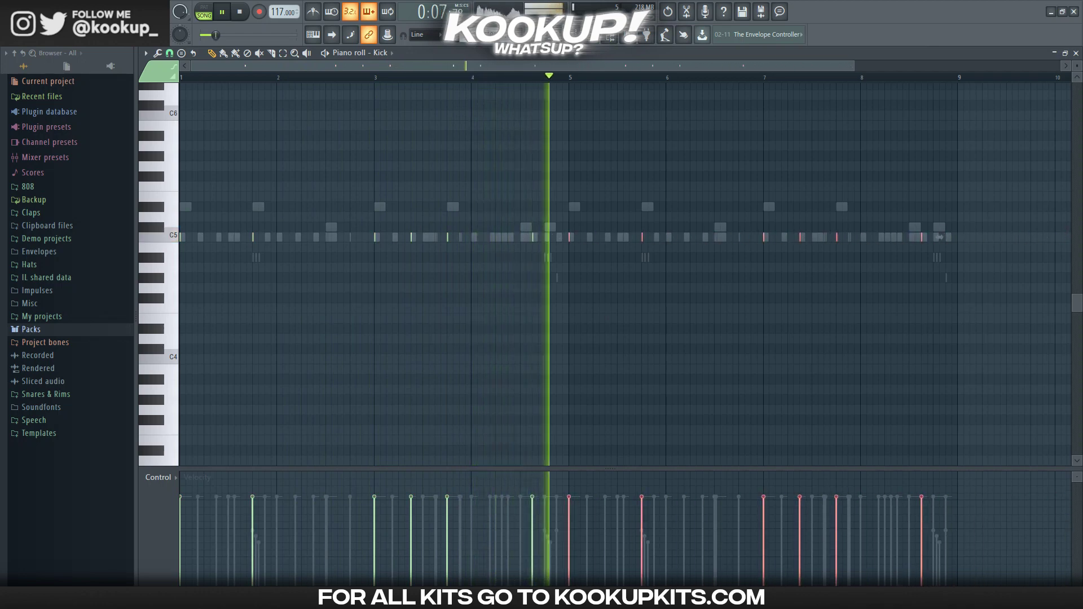
key("ctrl+d")
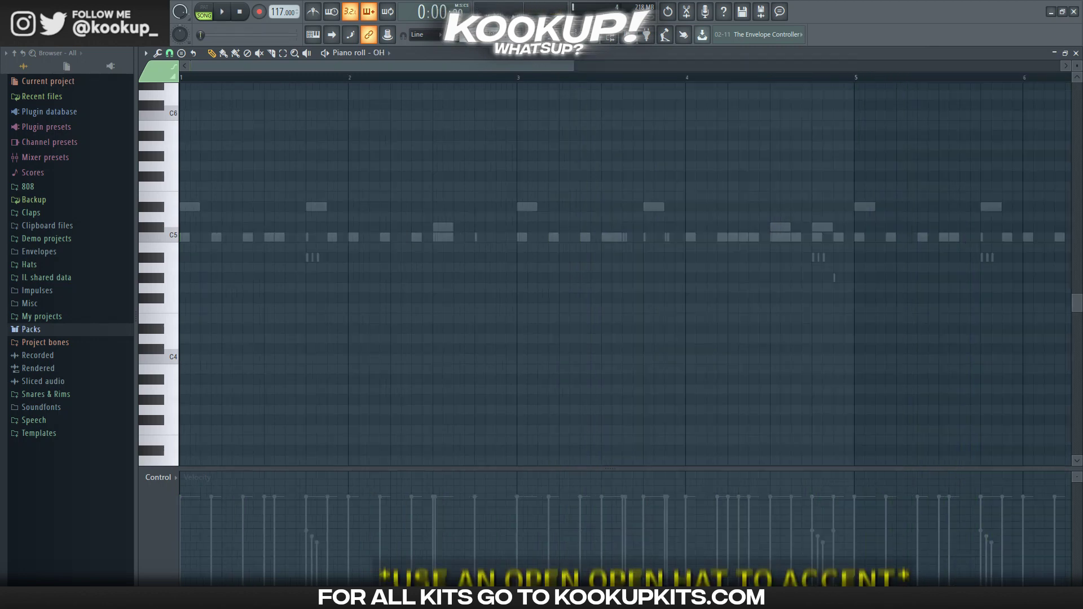
Place open hat accents at C5 on bar 1, bar 2 beat 2, bar 3 and bar 4 beat 3, plus a G#4 on bar 3 beat 4
key("space")
left_click_drag(395, 247, 395, 237)
left_click(522, 237)
scroll(522, 237, "down", 4)
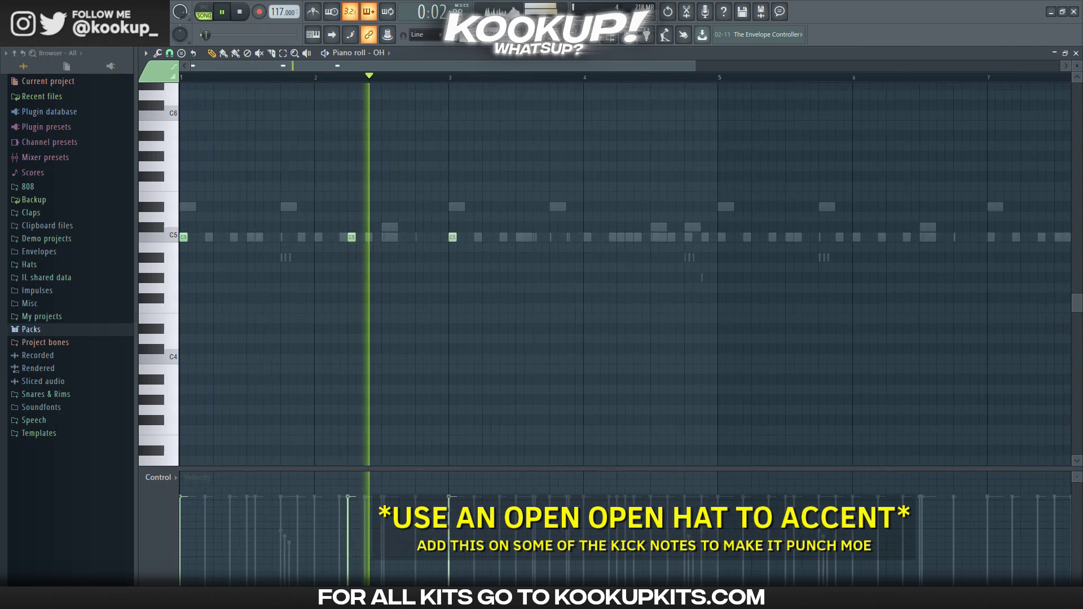
left_click(419, 278)
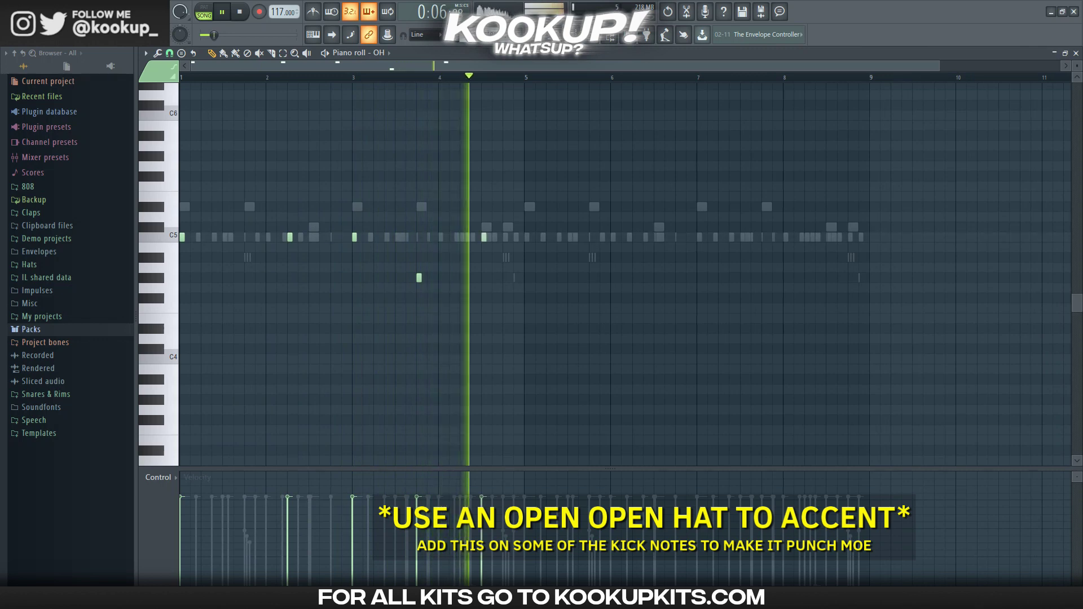
key("space")
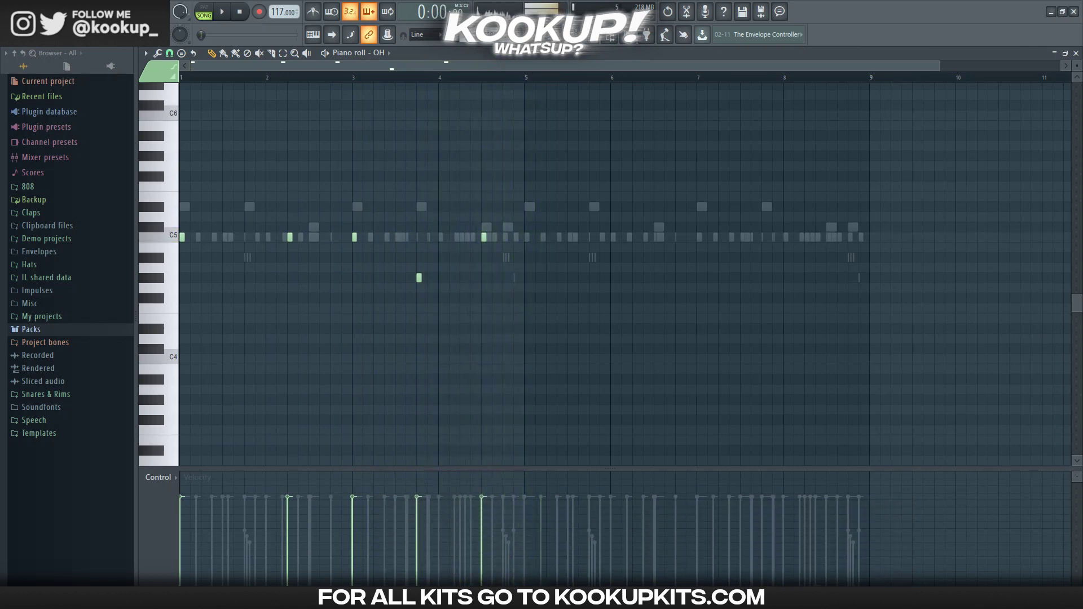
Copy the open hat notes of bars 1 to 4 into bars 5 to 8 and deselect them
key("space")
left_click_drag(542, 353, 179, 189, "ctrl")
left_click_drag(504, 257, 849, 257, "shift")
key("ctrl+d")
scroll(625, 274, "down", 1)
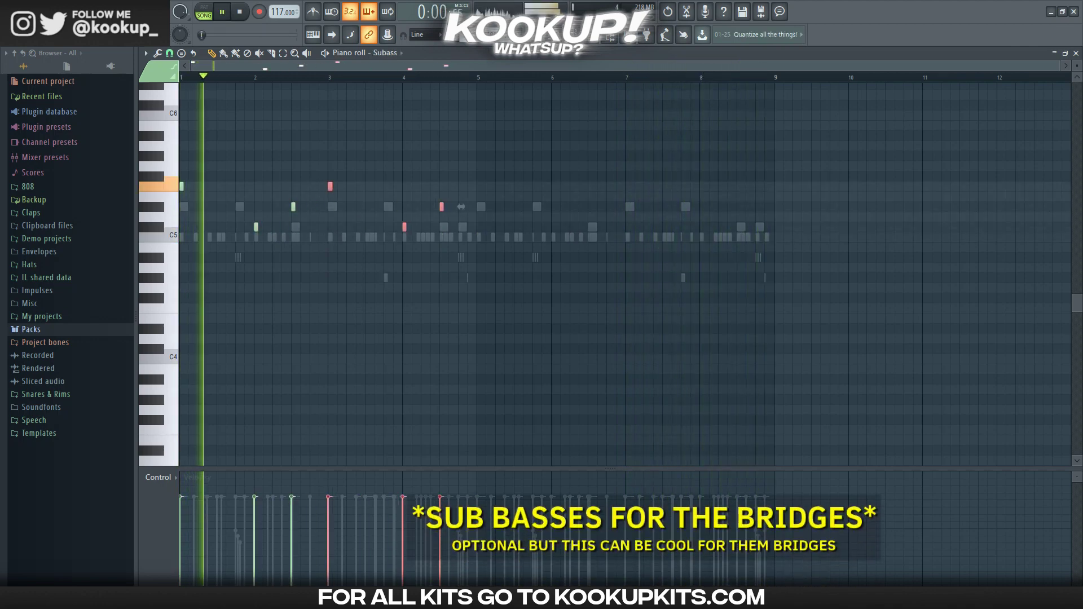
Raise the sub bass note on beat 3 of bar 4 by one octave to D#6
key("ctrl+Up")
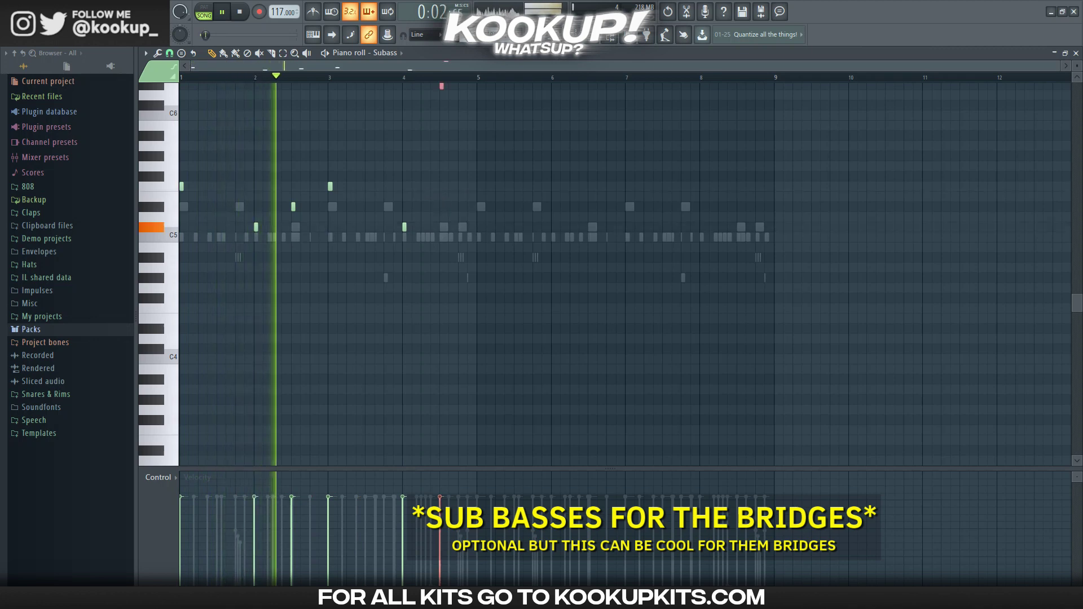
scroll(625, 274, "up", 3)
left_click_drag(382, 293, 525, 406)
scroll(624, 274, "up", 1)
Duplicate all the sub bass notes into bars 5 to 8 and deselect them
key("ctrl+a")
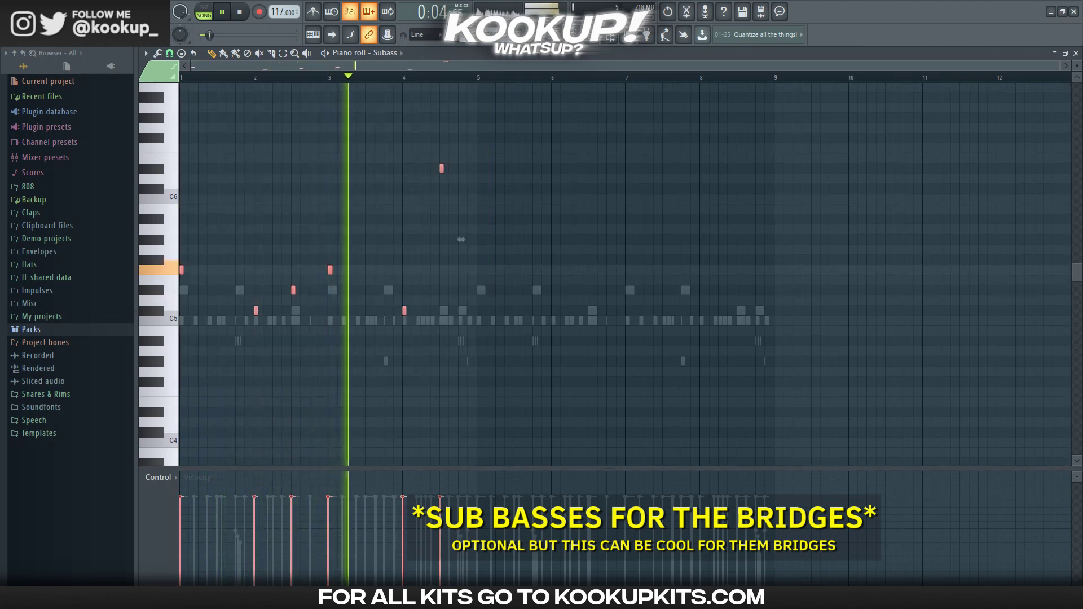
key("ctrl+b")
key("ctrl+d")
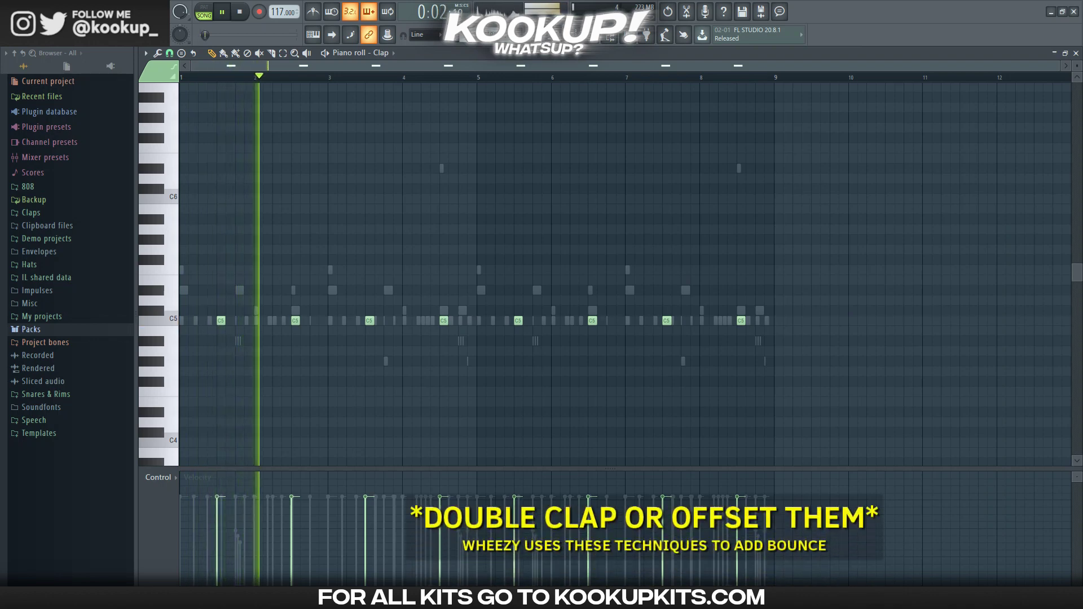
Add a second C5 clap on beat 4 of bar 4 and shift the bar 8 clap from beat 3 to beat 4
left_click(462, 320)
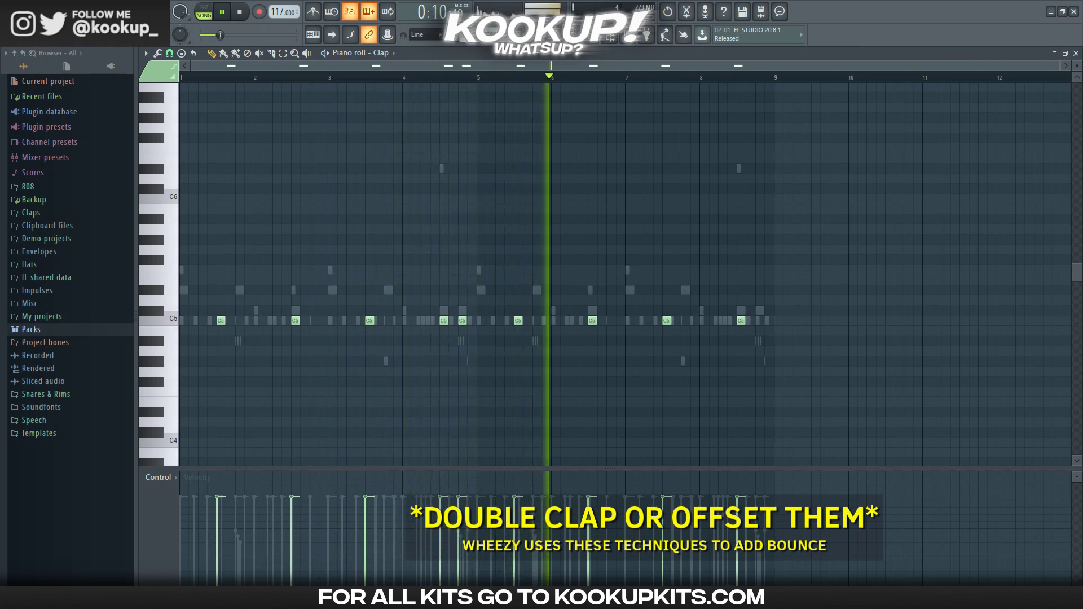
left_click_drag(741, 320, 760, 320)
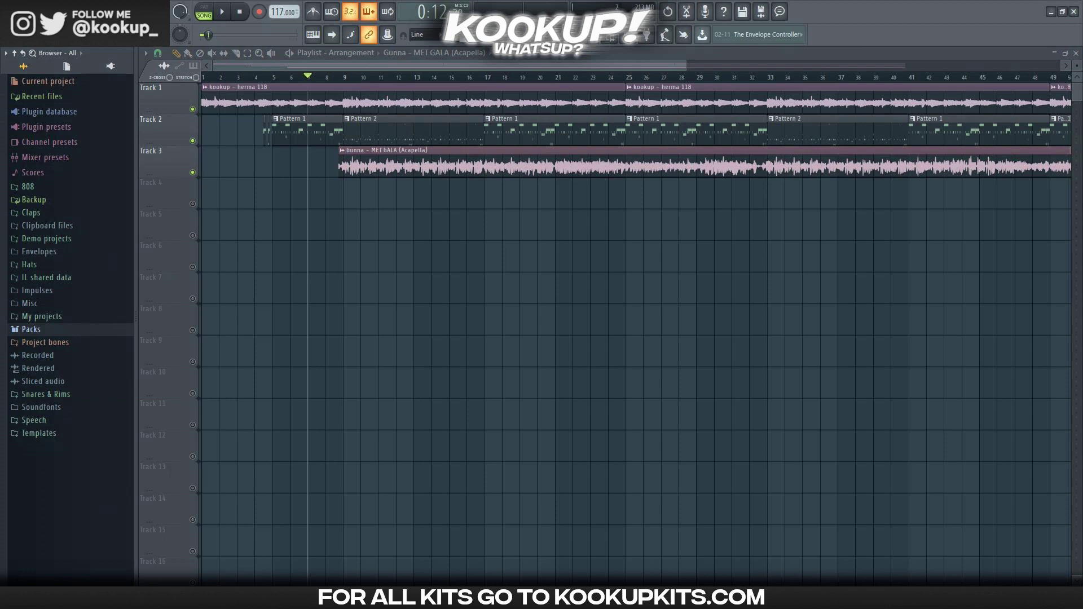
Play back the playlist arrangement with the melody loop, drum patterns and acapella
key("space")
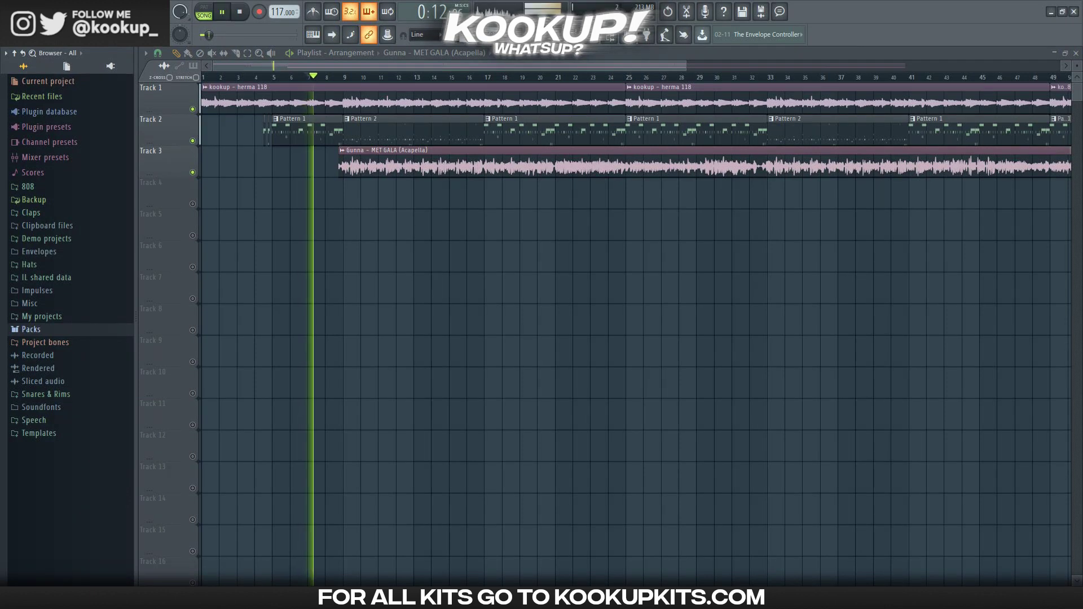